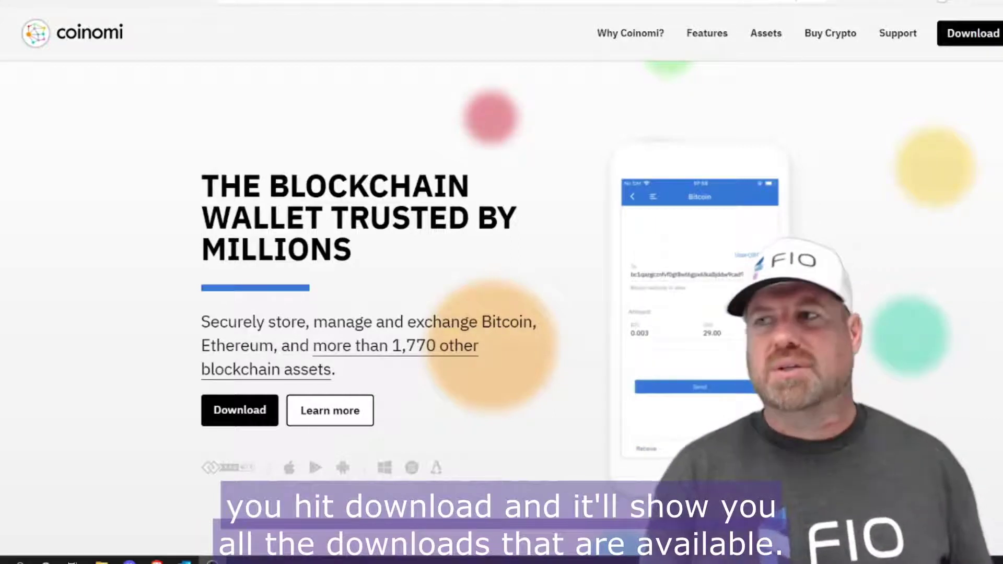
# Start downloading the Coinomi Wallet for Windows installer (coinomi-wallet-1.3.0-win64) from the Download page.
pyautogui.click(970, 33)
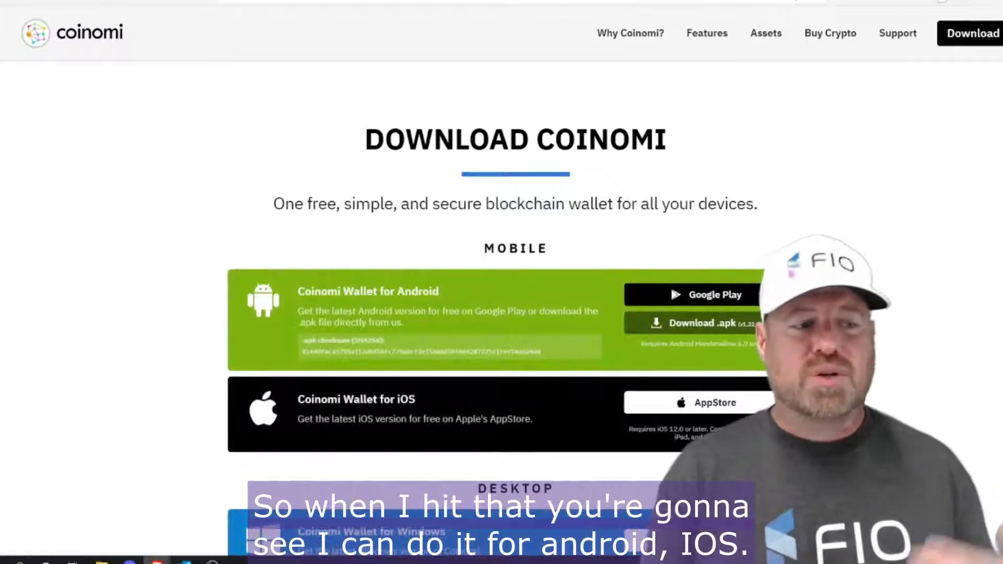
pyautogui.scroll(-2, 705, 210)
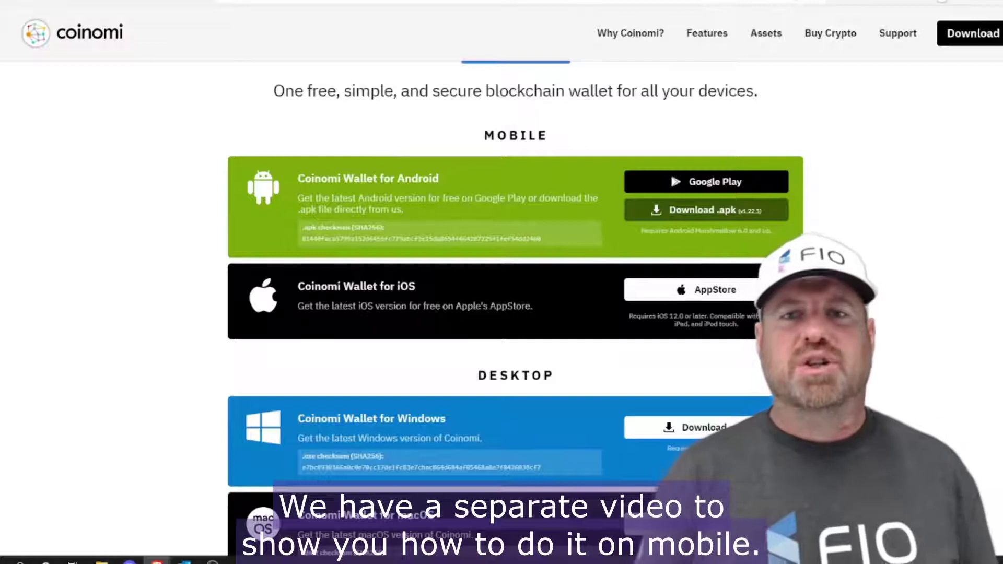
pyautogui.scroll(-7, 502, 282)
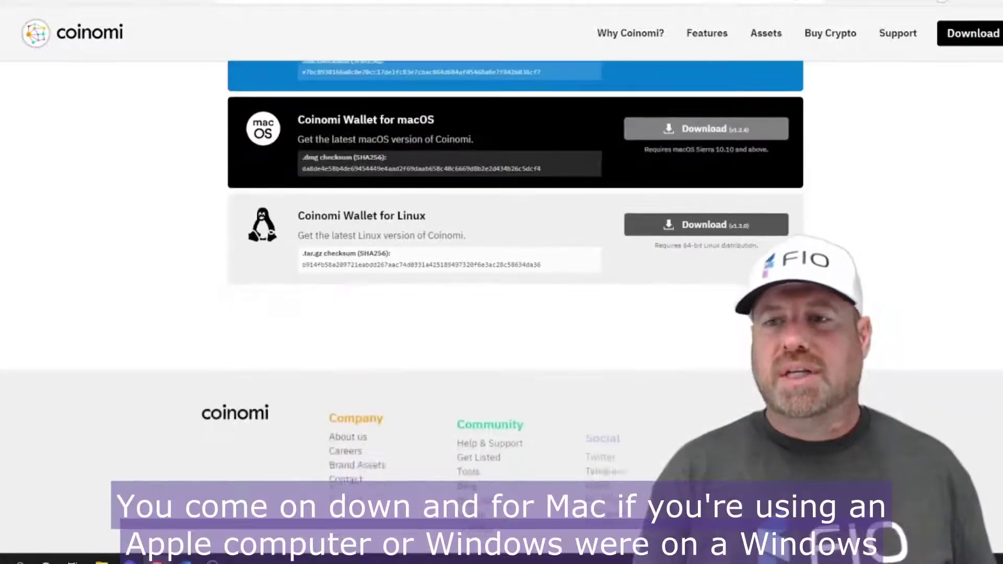
pyautogui.scroll(2, 501, 283)
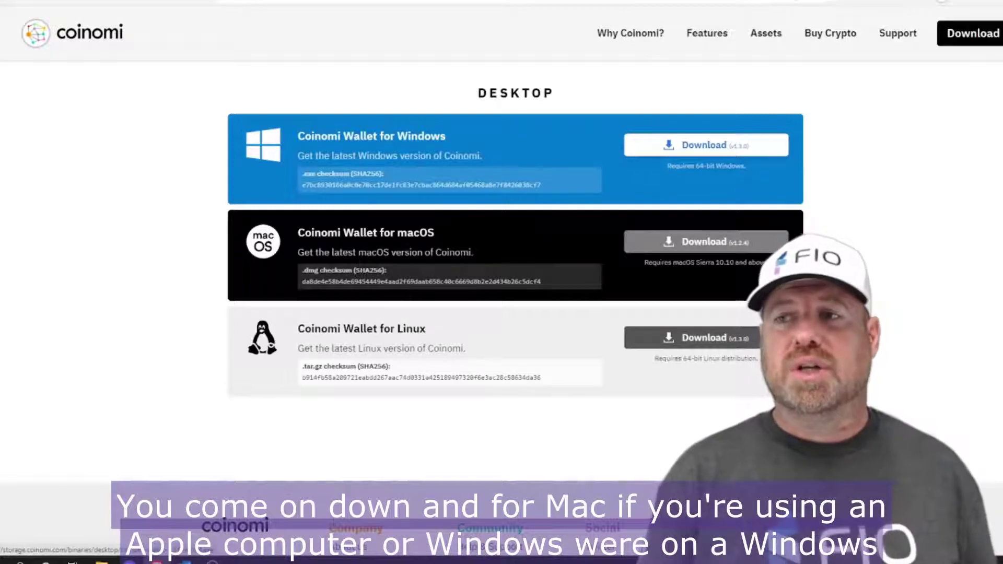
pyautogui.click(705, 145)
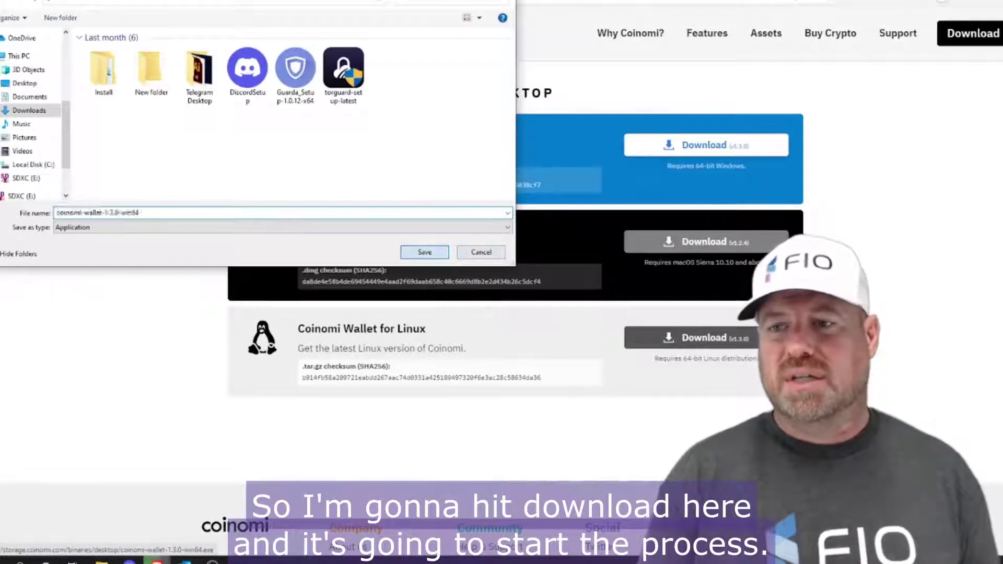
# Save the coinomi-wallet-1.3.0-win64 installer to Downloads and run it.
pyautogui.press('Return')
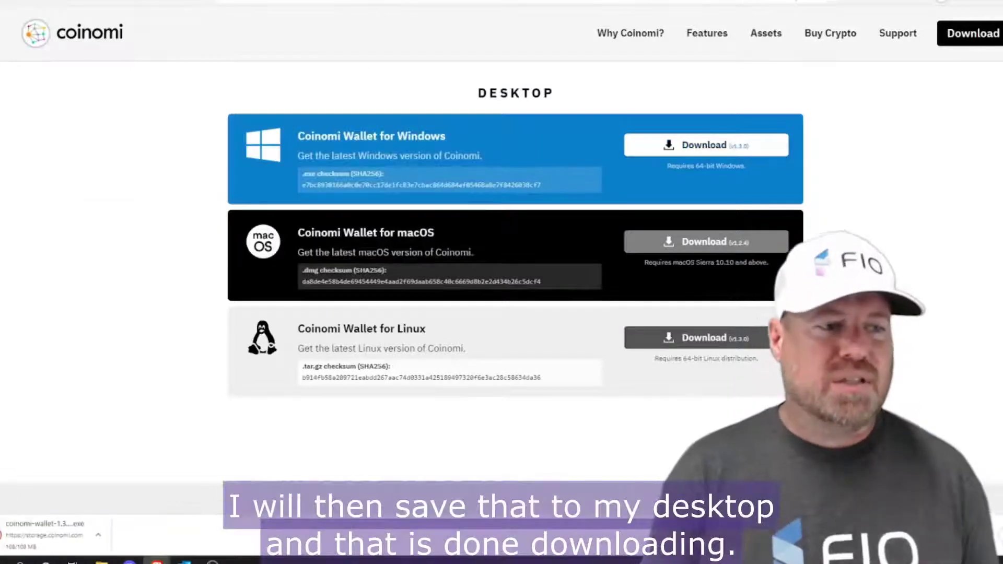
pyautogui.click(133, 535)
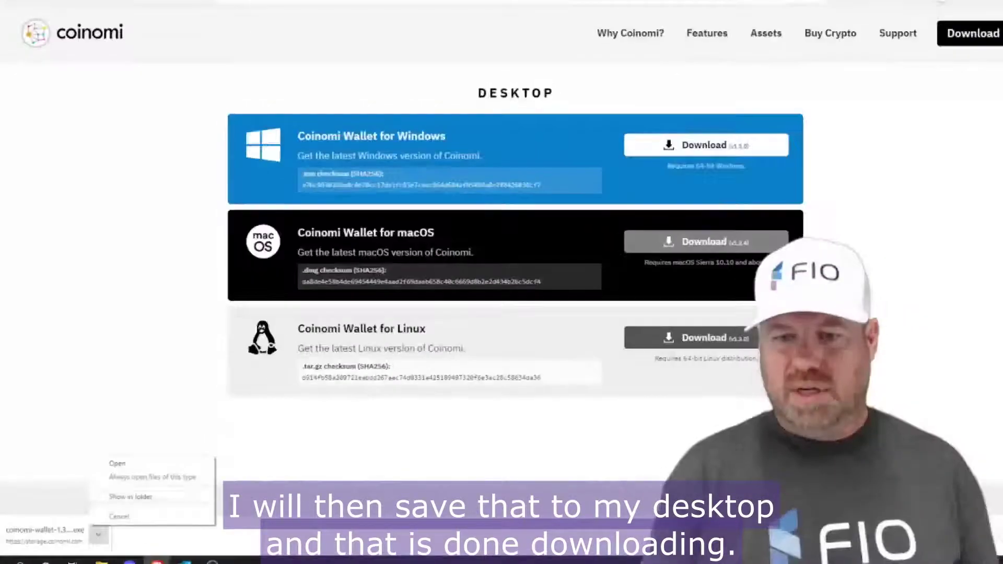
pyautogui.click(119, 464)
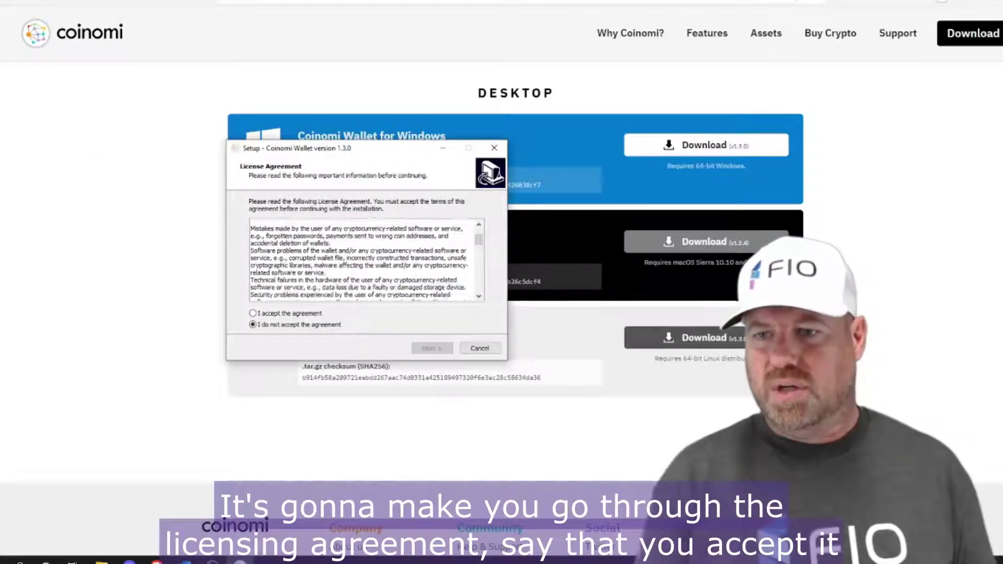
# Accept the licence and install Coinomi Wallet to the default folder with a desktop shortcut.
pyautogui.scroll(-15, 366, 259)
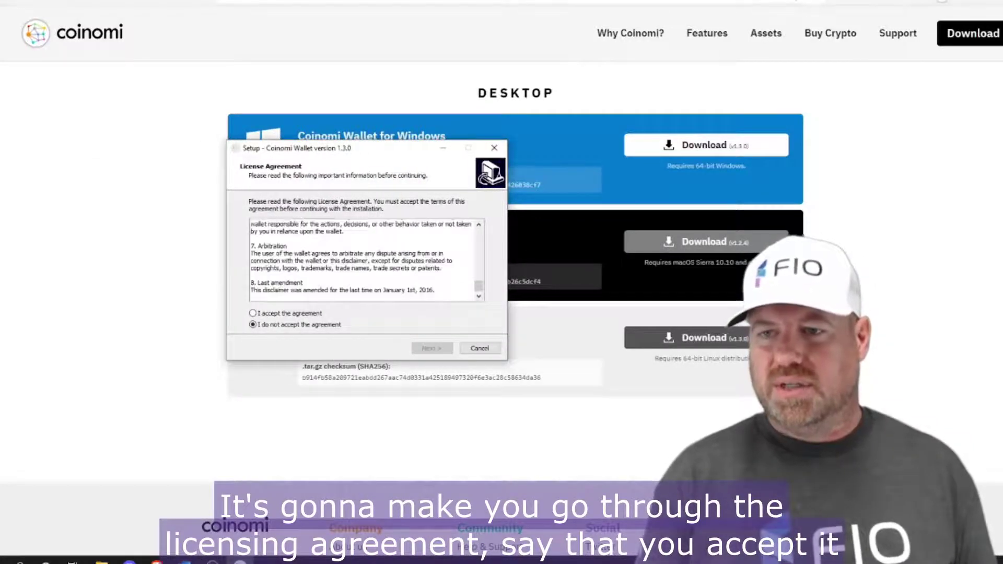
pyautogui.click(253, 313)
pyautogui.click(432, 348)
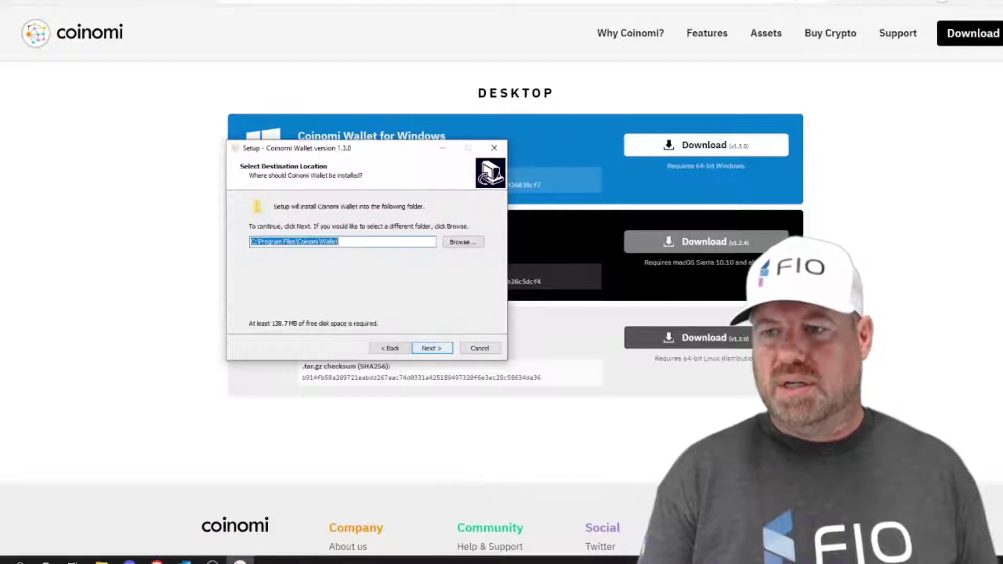
pyautogui.press('Return')
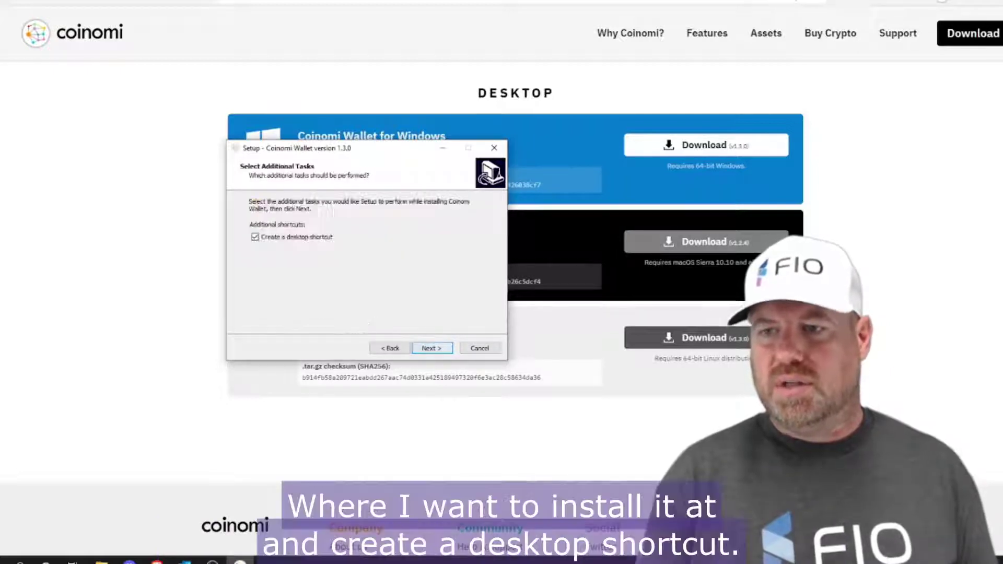
pyautogui.press('Return')
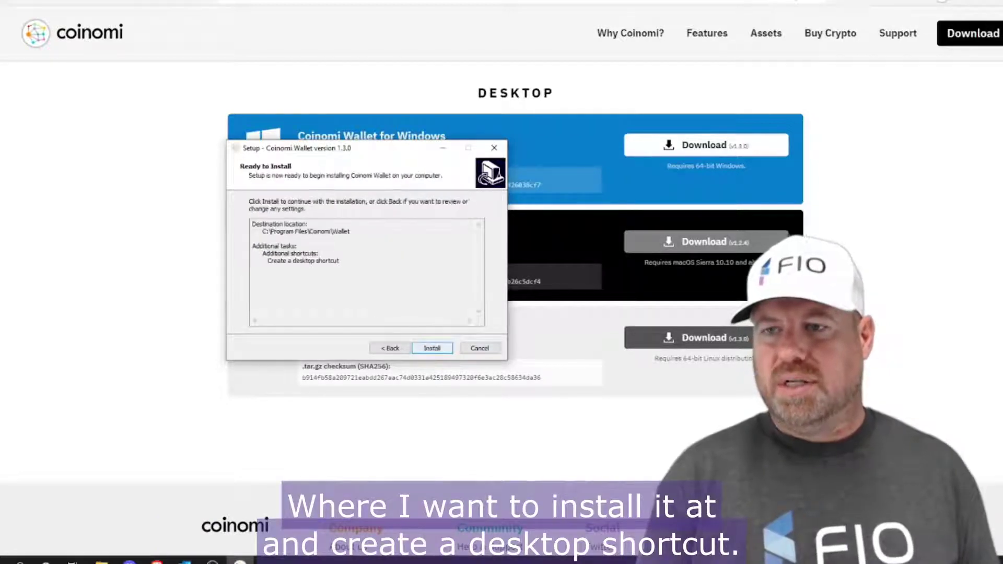
pyautogui.press('Return')
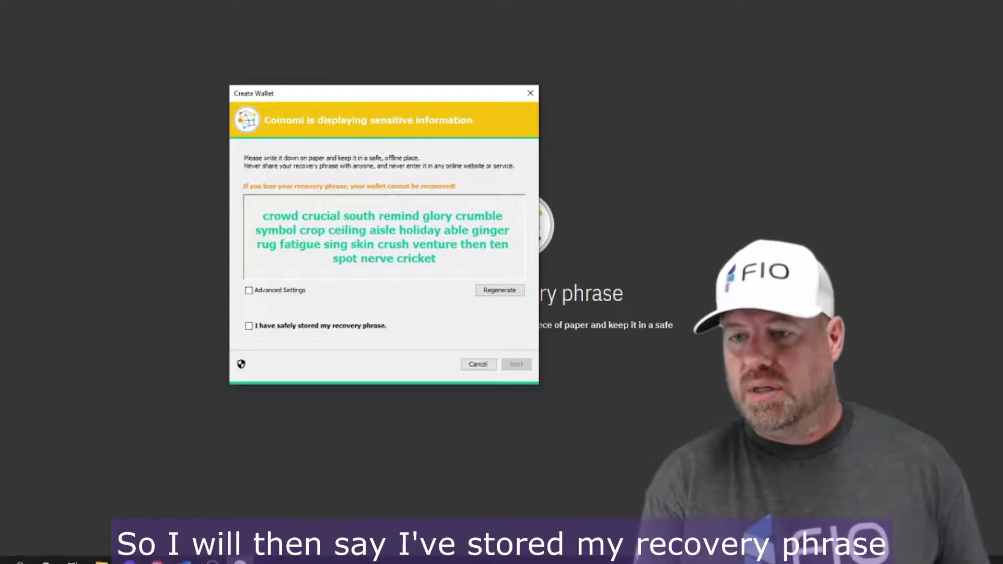
# Confirm the 24-word recovery phrase is safely stored and move on.
pyautogui.click(249, 325)
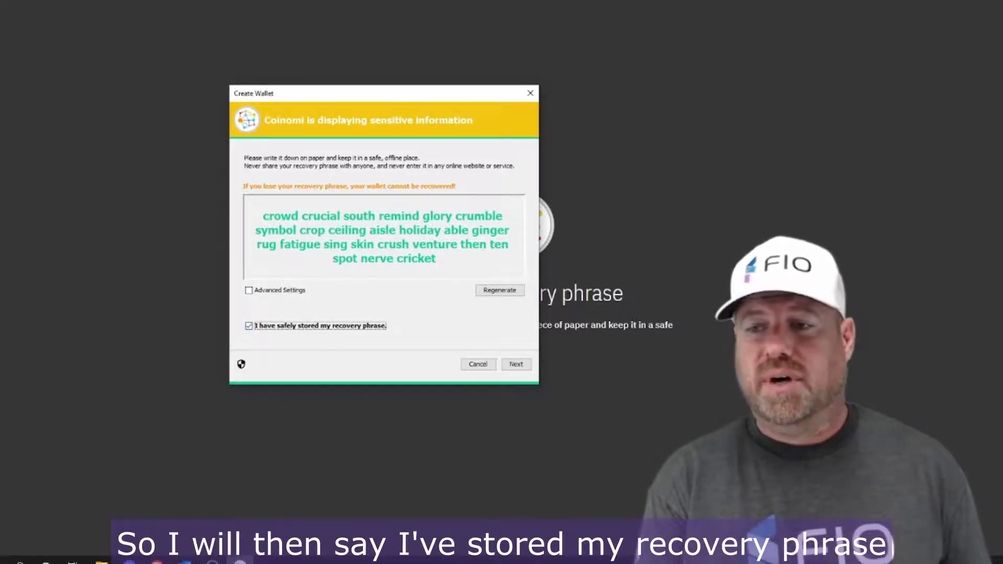
pyautogui.click(517, 364)
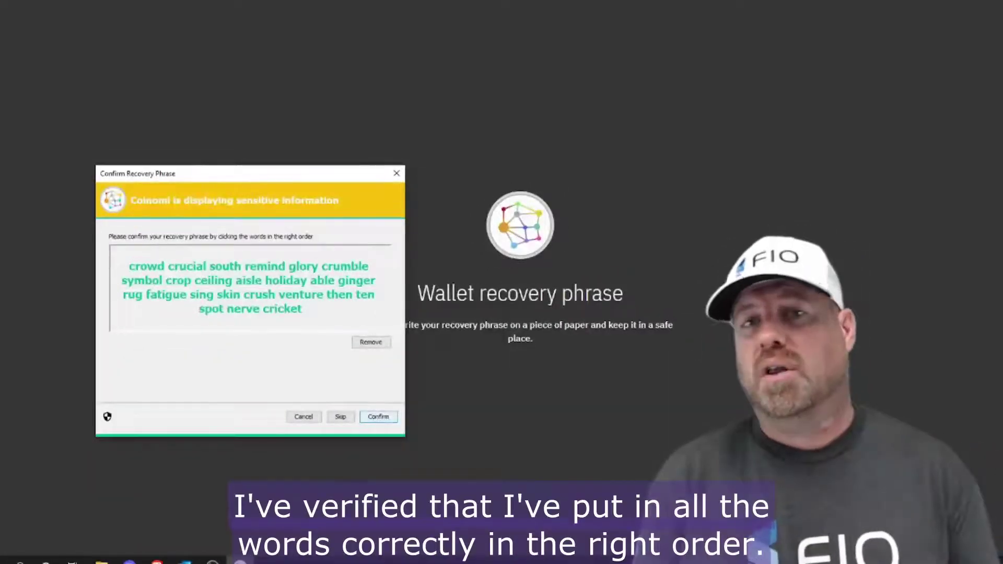
# Confirm the re-entered 24-word recovery phrase order.
pyautogui.press('Return')
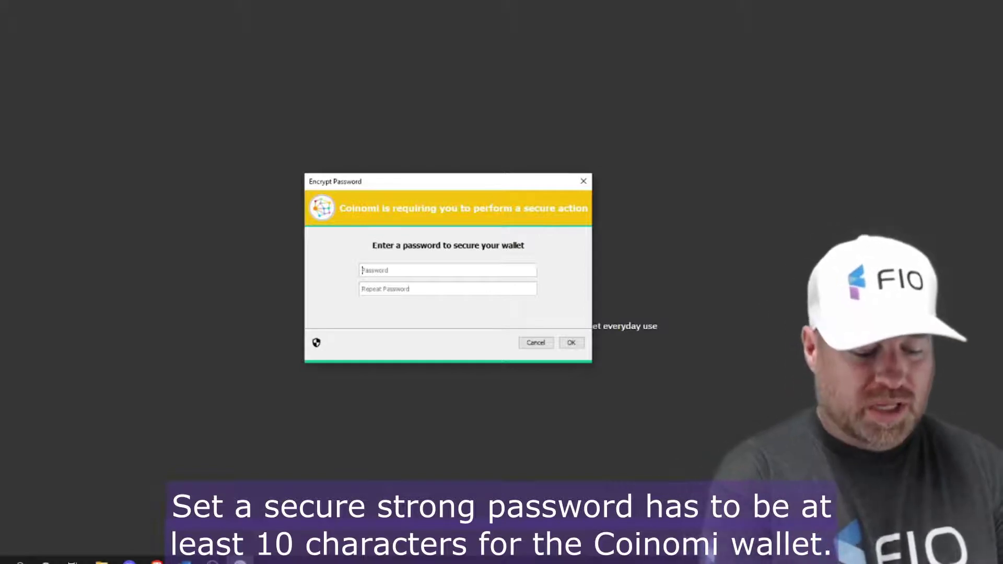
# Enter the wallet password in both Encrypt Password fields and apply it.
pyautogui.write('••')
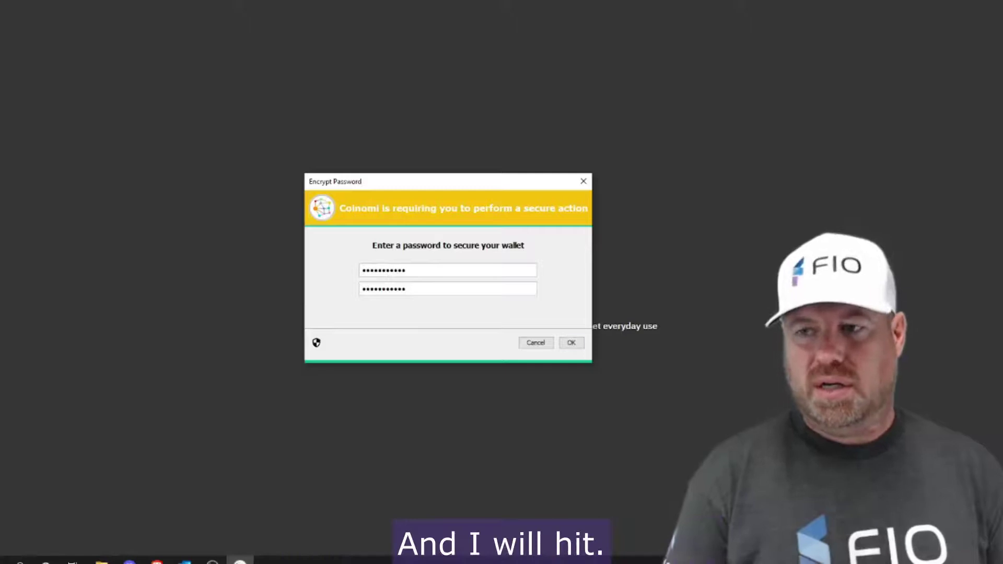
pyautogui.click(571, 343)
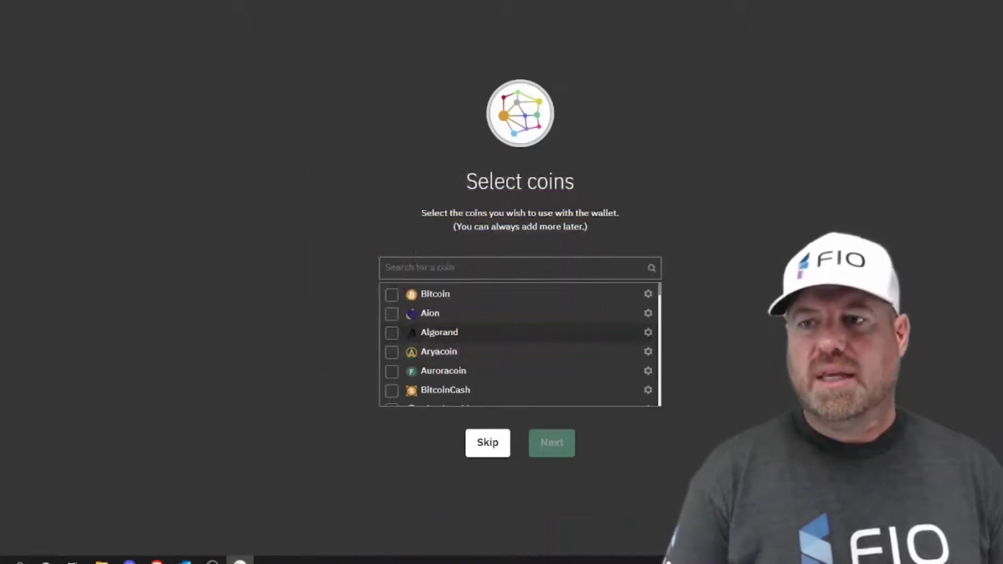
# Tick Bitcoin, Aion, Algorand and BitcoinCash in the Select coins list.
pyautogui.click(391, 294)
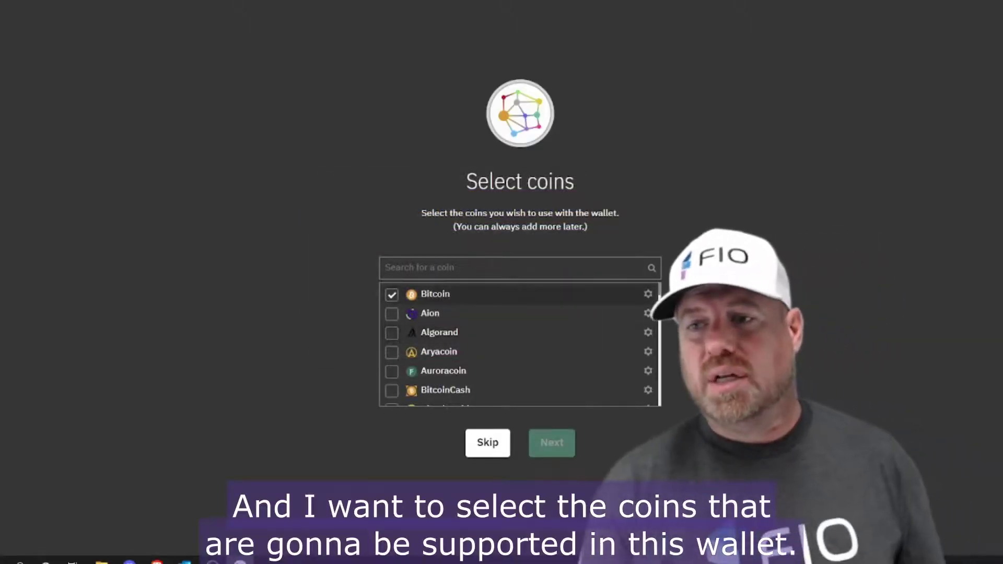
pyautogui.click(391, 295)
pyautogui.click(391, 294)
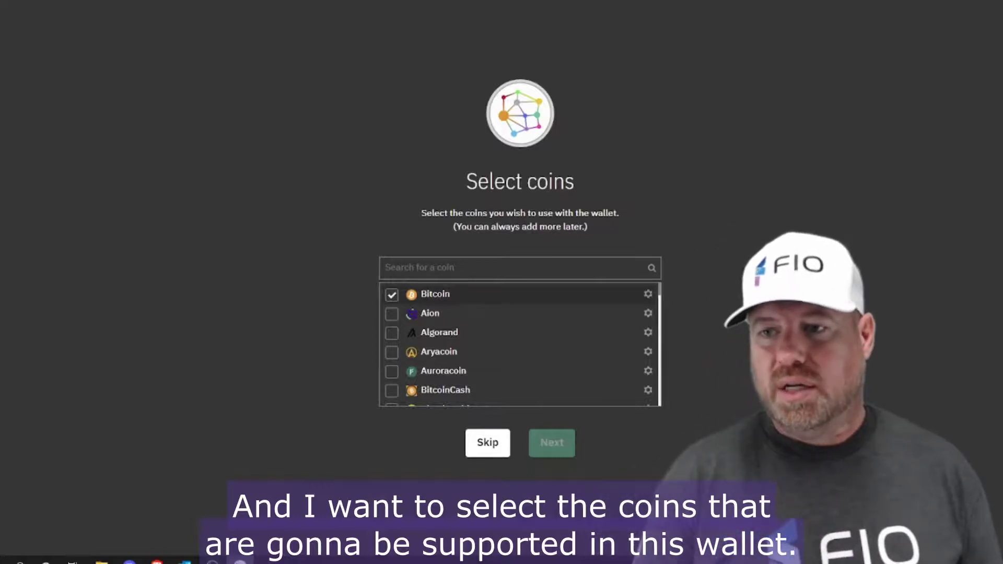
pyautogui.click(391, 314)
pyautogui.click(391, 334)
pyautogui.scroll(-5, 520, 345)
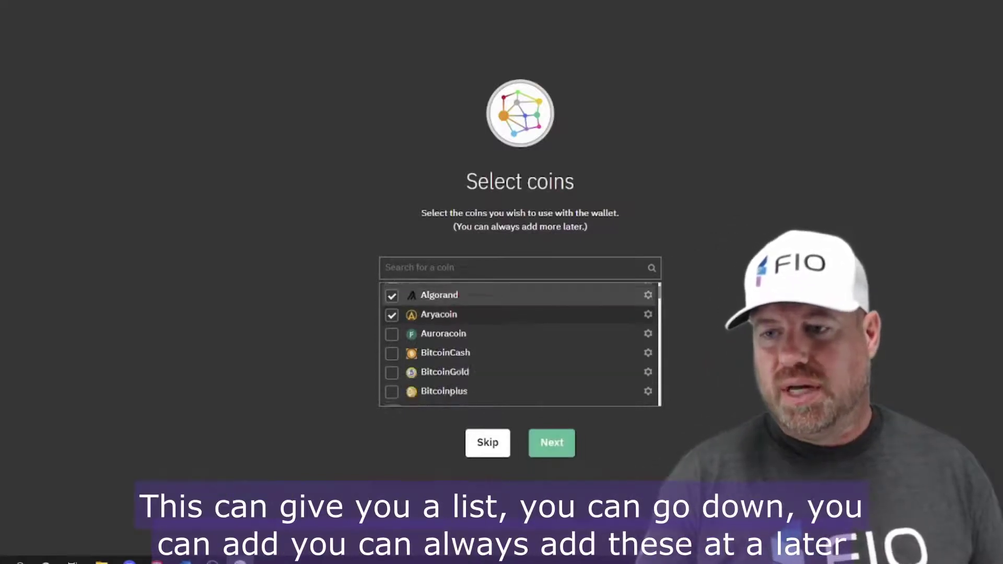
pyautogui.scroll(3, 519, 345)
pyautogui.click(391, 316)
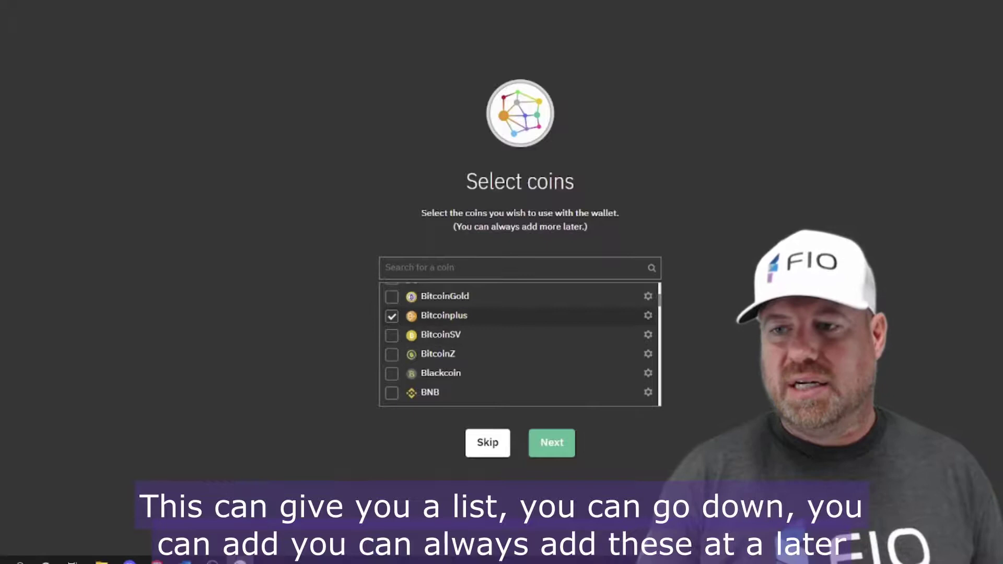
pyautogui.scroll(-1, 519, 345)
pyautogui.scroll(3, 520, 344)
pyautogui.scroll(-3, 520, 345)
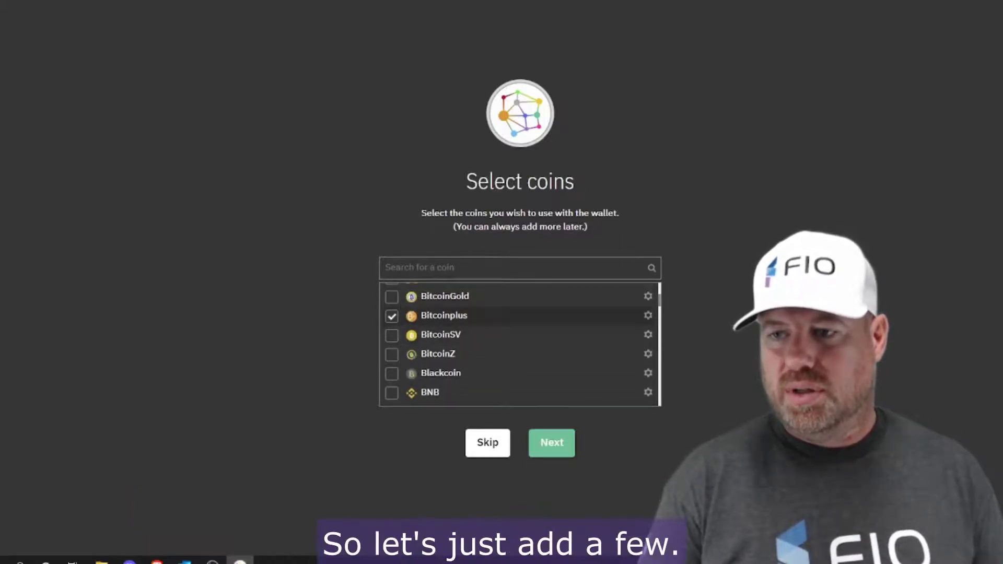
pyautogui.scroll(3, 520, 345)
pyautogui.click(391, 390)
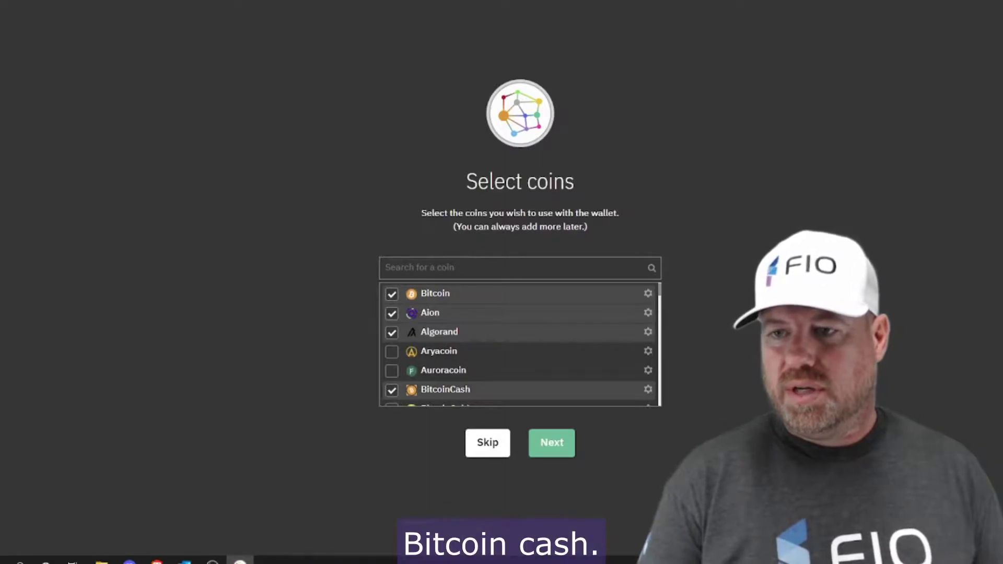
# Search for 'fio', add FIO, and continue with the chosen coins.
pyautogui.write('fio')
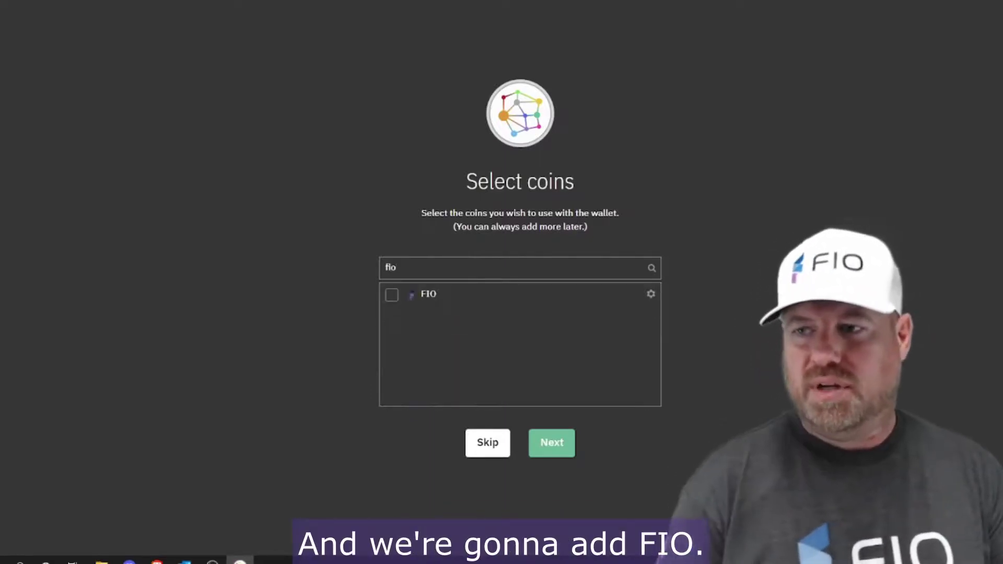
pyautogui.click(391, 295)
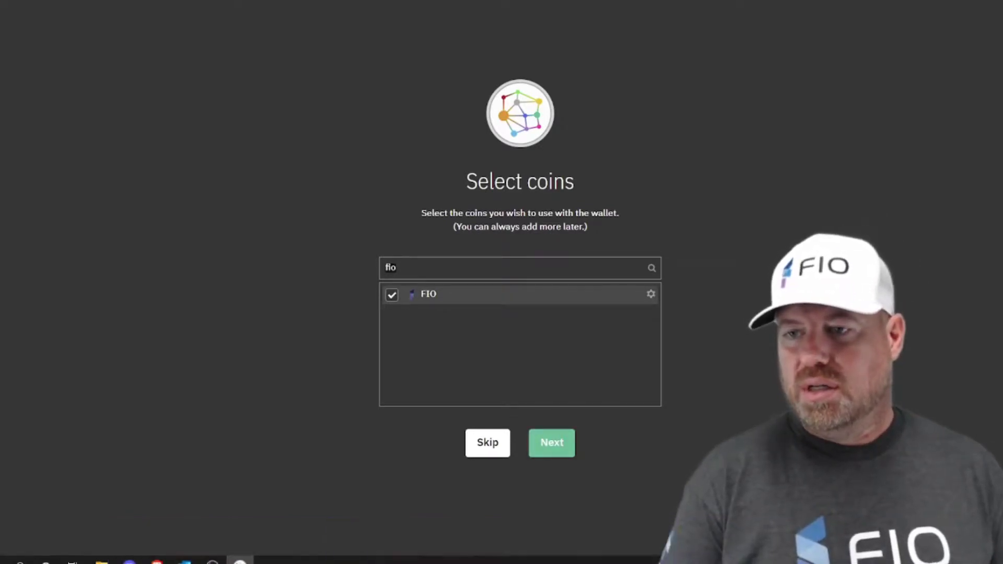
pyautogui.click(552, 443)
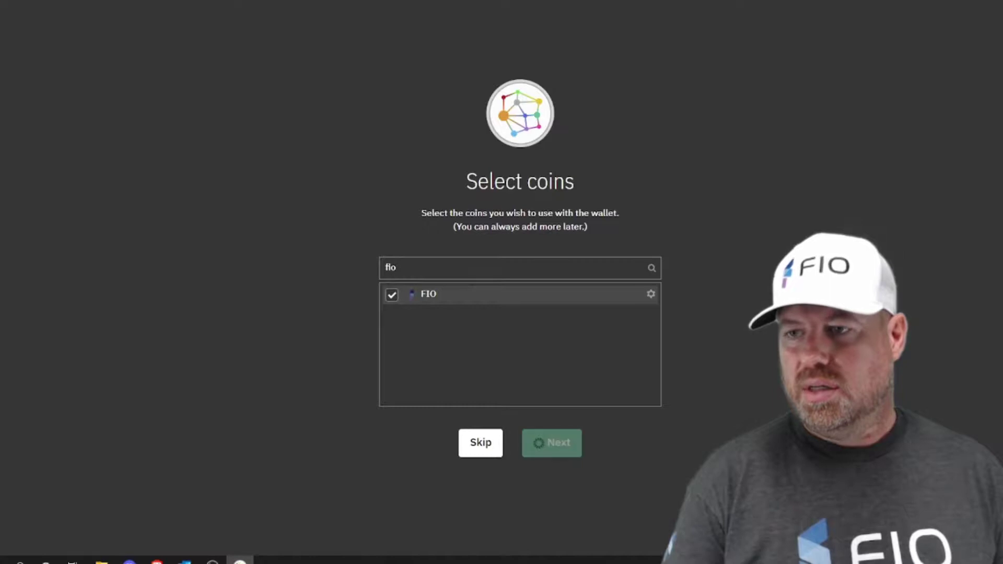
pyautogui.scroll(-10, 523, 309)
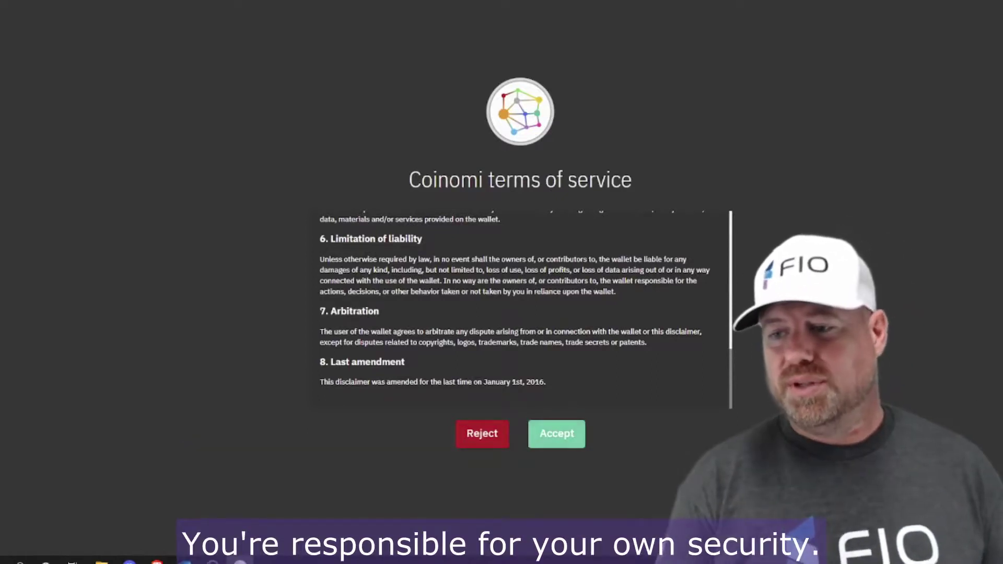
# Accept the Coinomi terms of service to reach the wallet Overview.
pyautogui.click(556, 434)
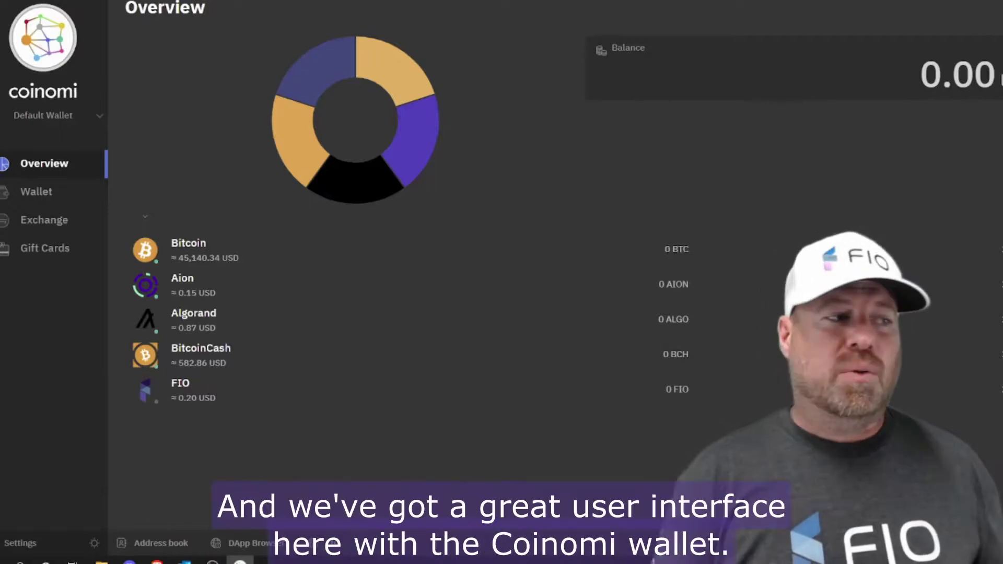